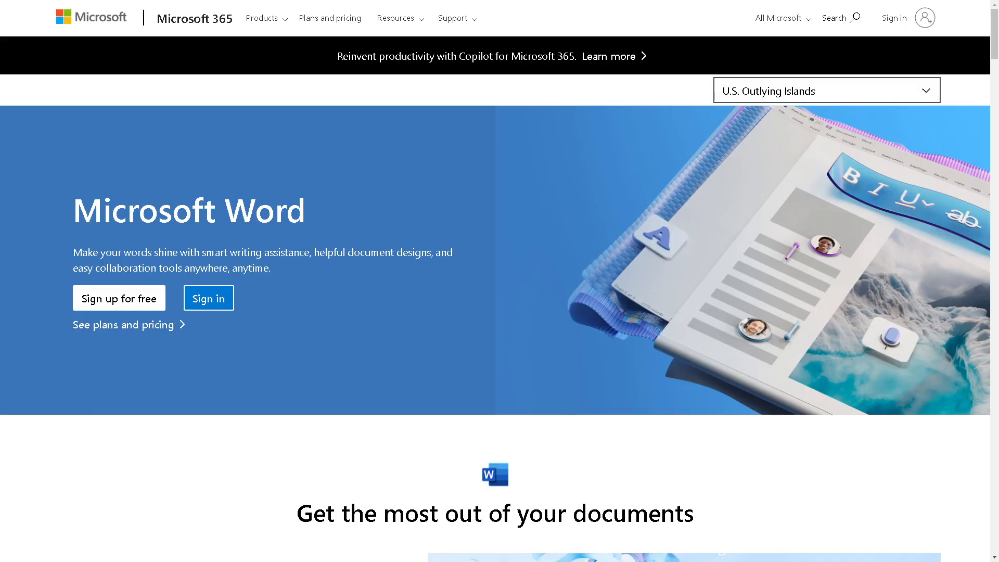
# Open the Microsoft account sign-in page and start creating a new account.
pyautogui.click(890, 18)
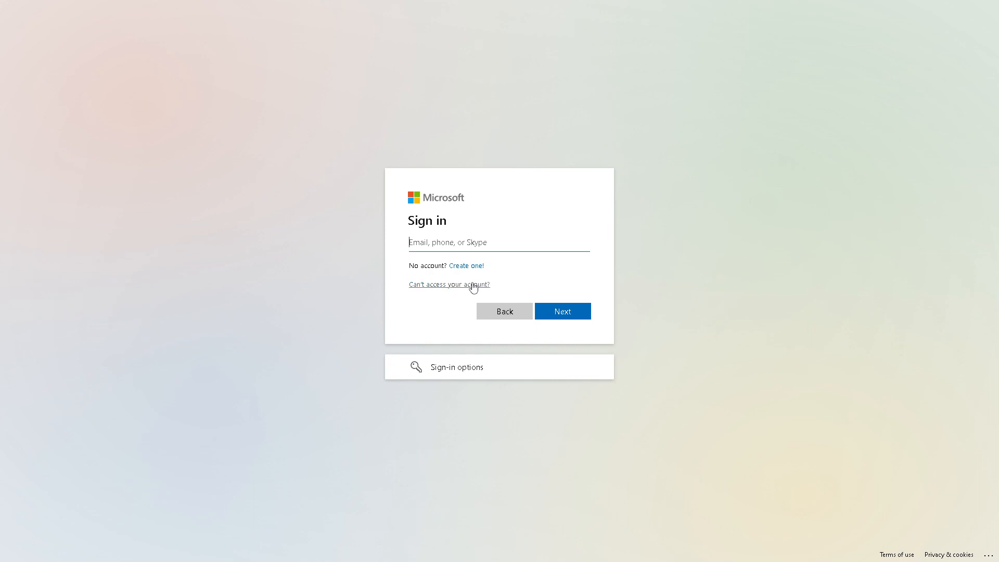
pyautogui.click(473, 267)
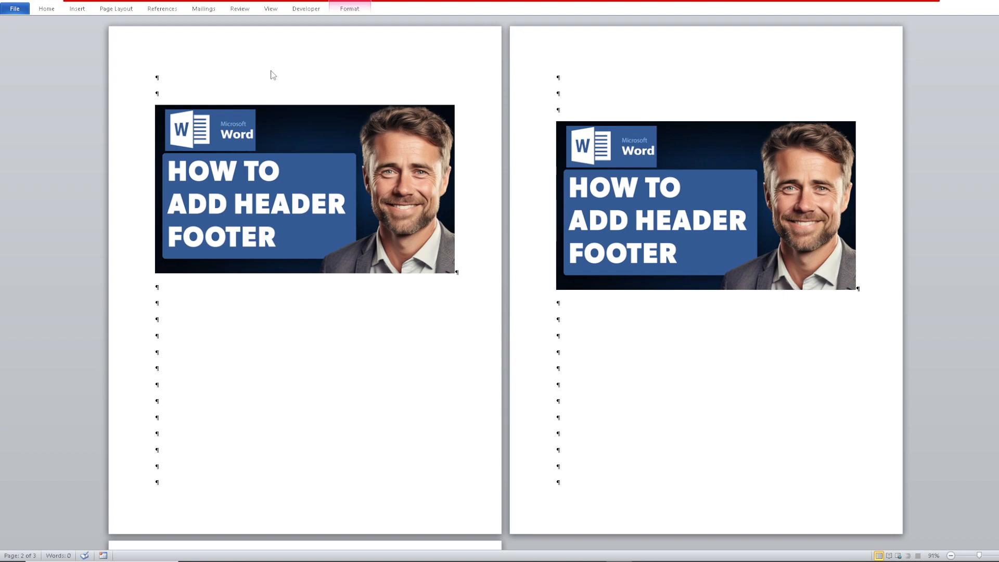
# Insert a continuous section break directly before the picture on the second page.
pyautogui.click(253, 54)
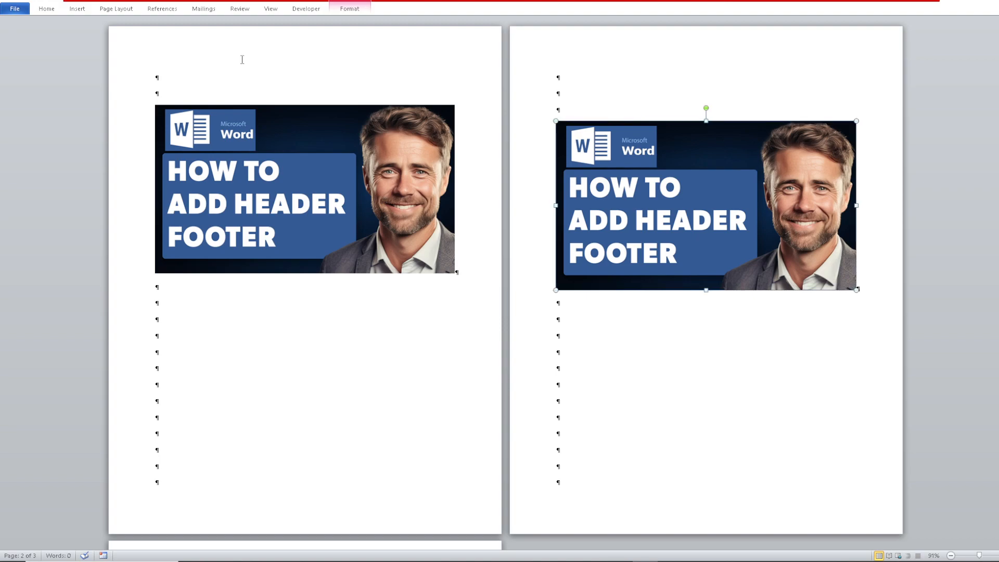
pyautogui.click(119, 9)
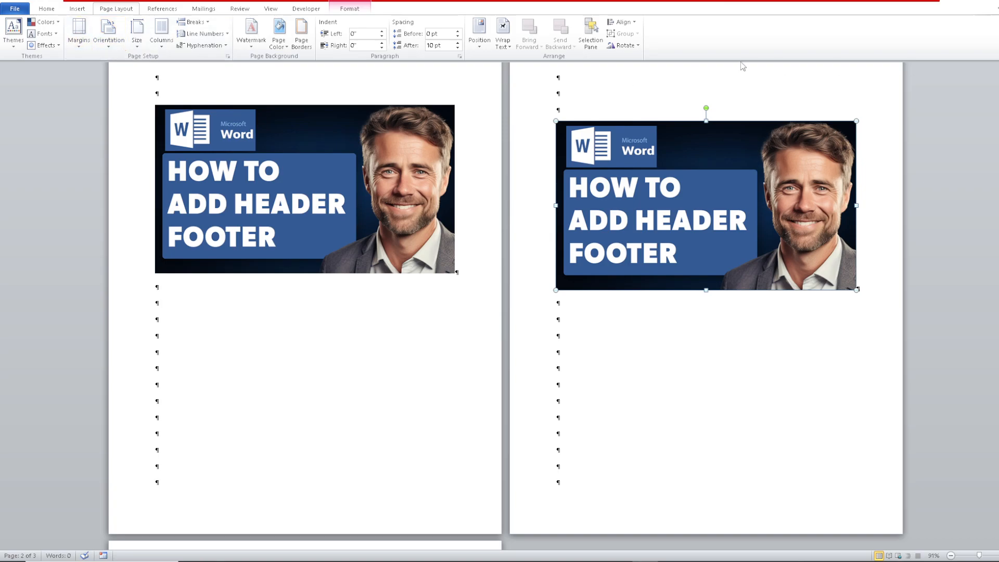
pyautogui.click(192, 22)
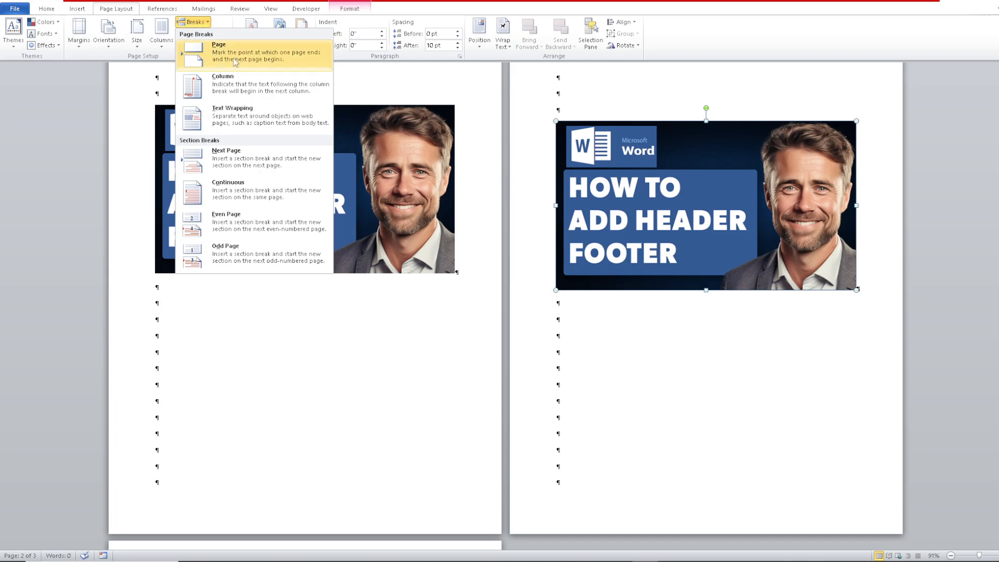
pyautogui.click(247, 188)
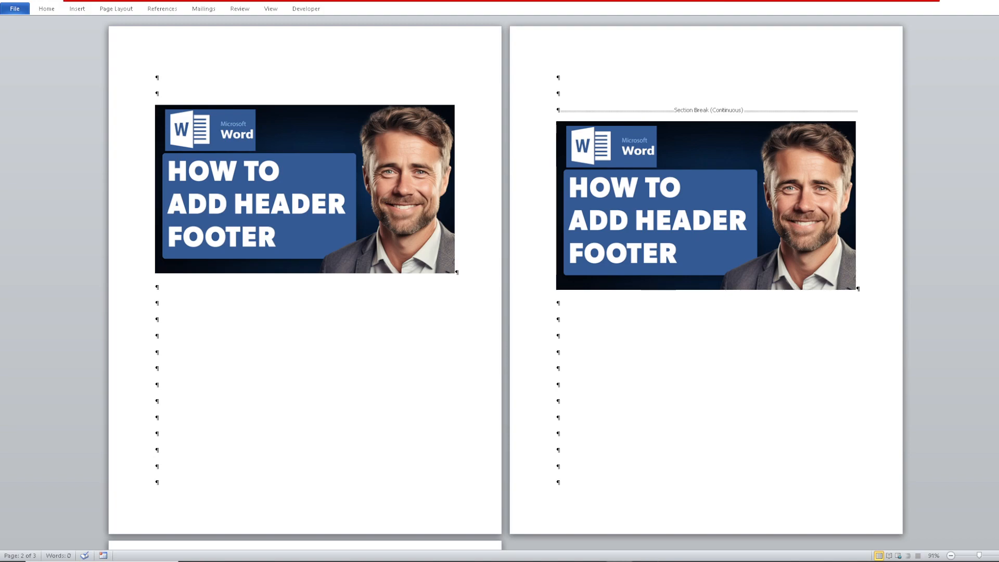
# Toggle the formatting marks off and on to check the section break, leaving them hidden.
pyautogui.click(46, 11)
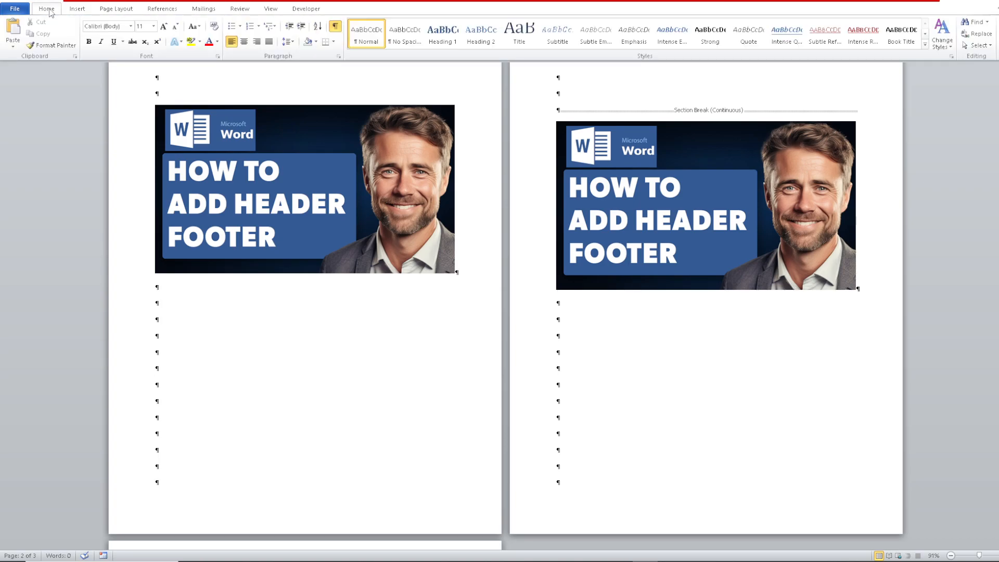
pyautogui.click(334, 30)
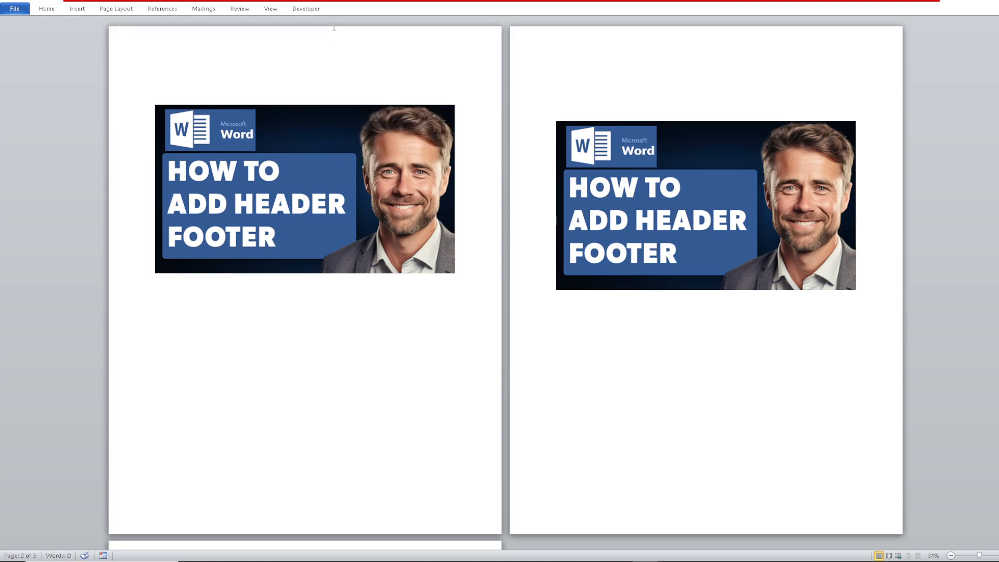
pyautogui.click(47, 9)
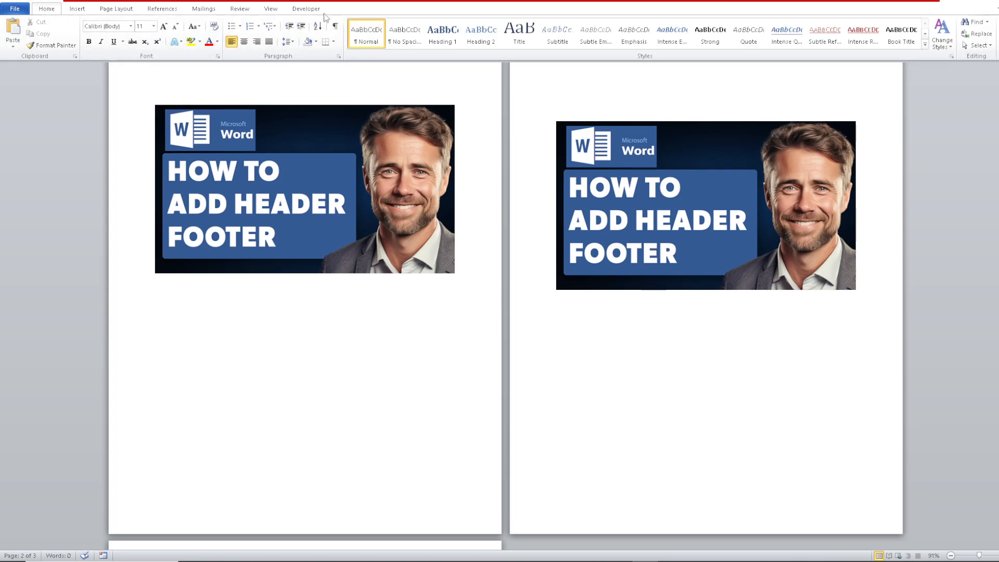
pyautogui.click(335, 26)
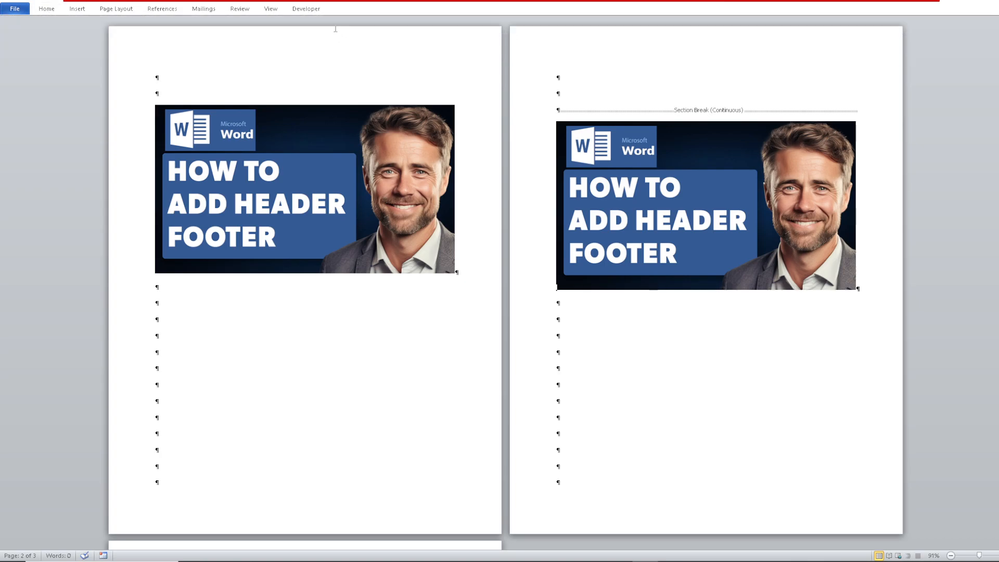
pyautogui.click(51, 9)
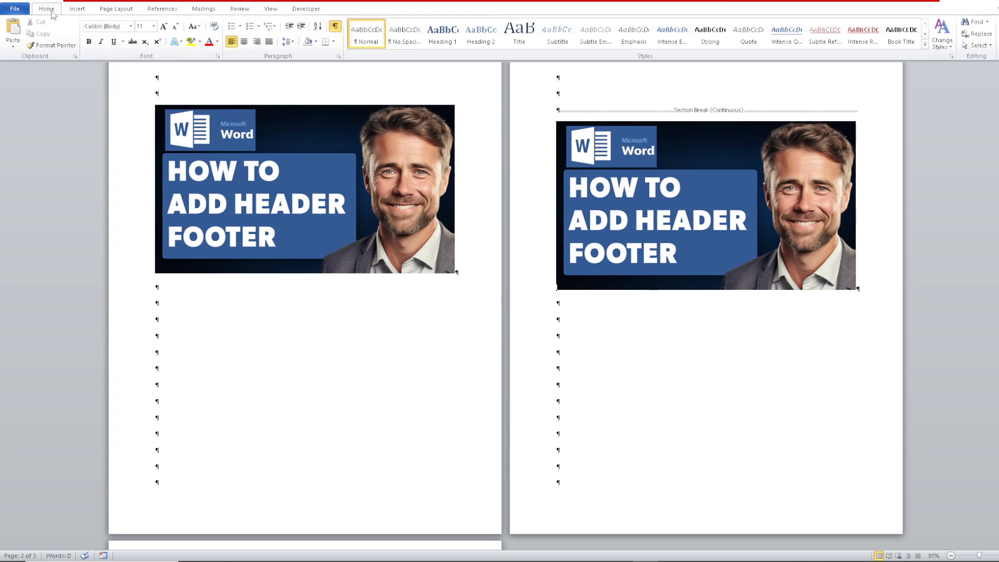
pyautogui.click(335, 26)
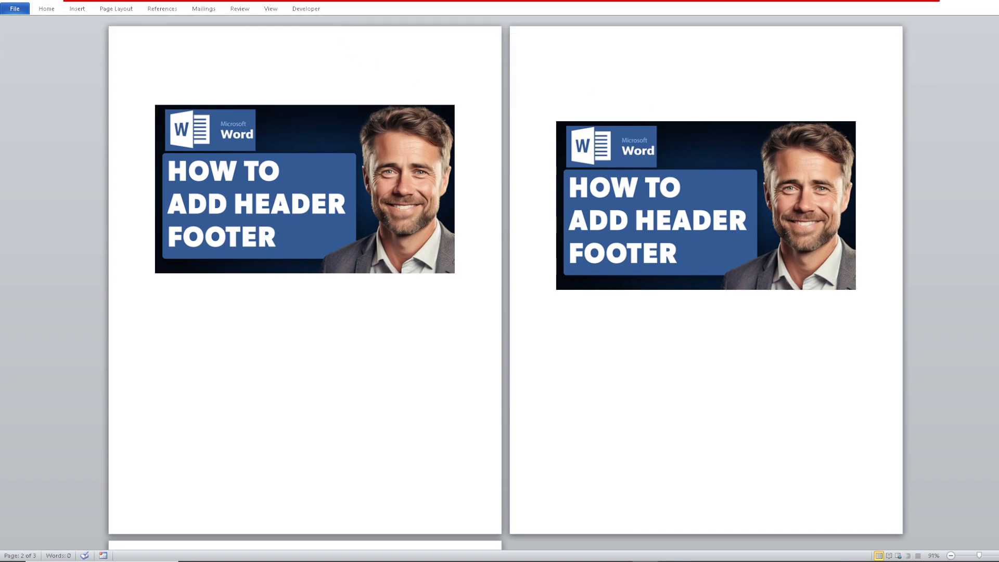
# Insert a continuous section break at the very start of the second page.
pyautogui.click(641, 75)
pyautogui.click(116, 9)
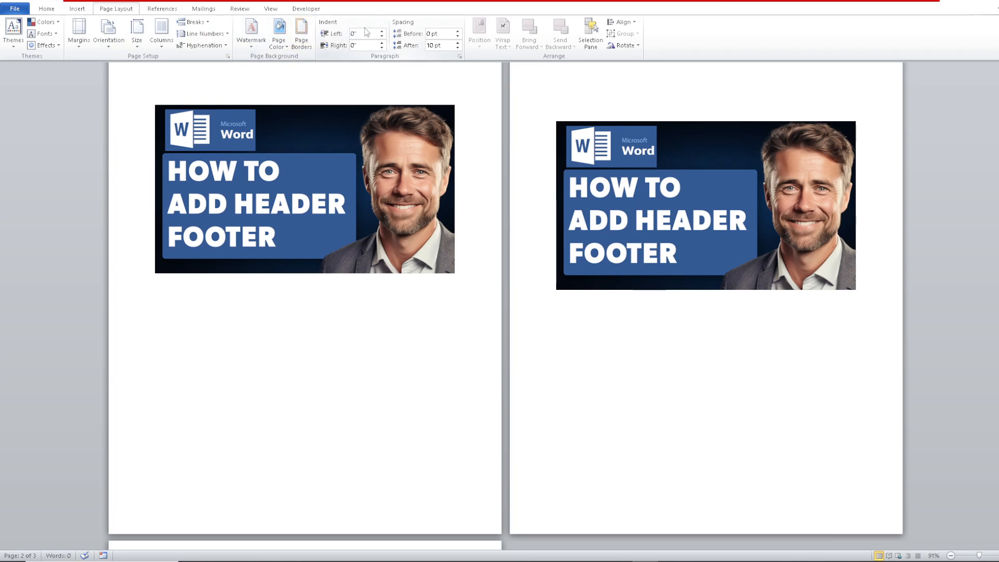
pyautogui.click(194, 22)
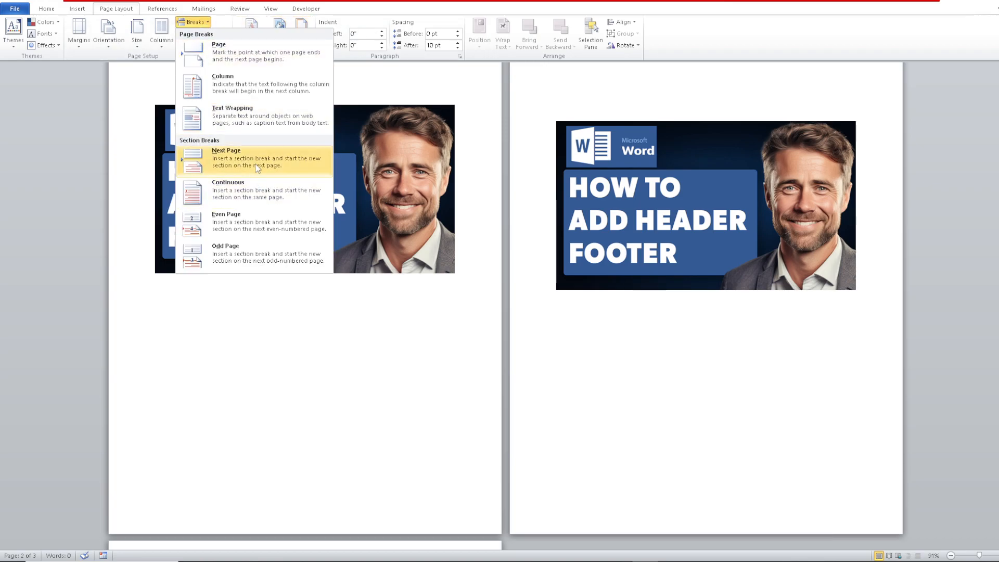
pyautogui.click(263, 188)
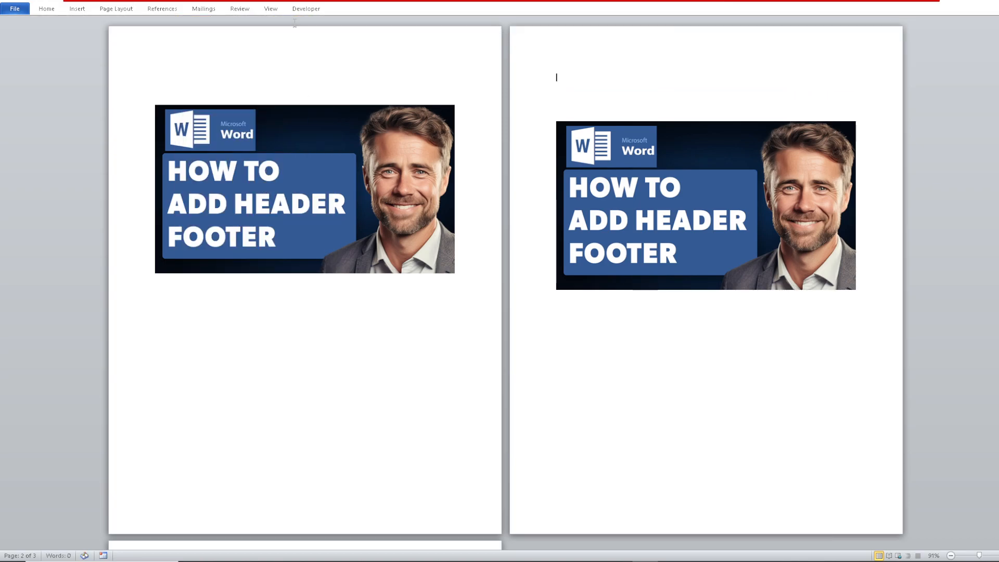
# Show the formatting marks in the document and collapse the ribbon.
pyautogui.click(47, 8)
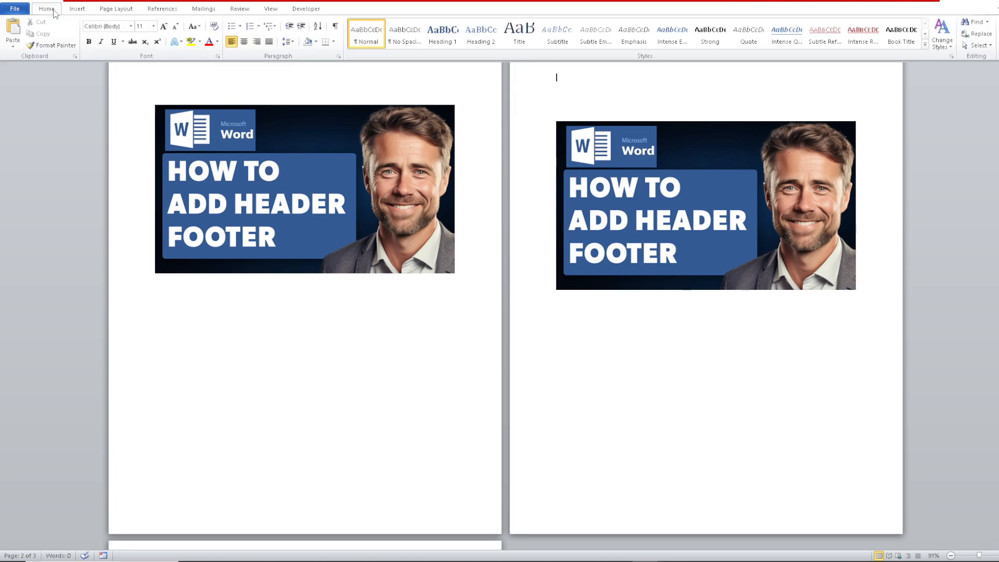
pyautogui.click(336, 27)
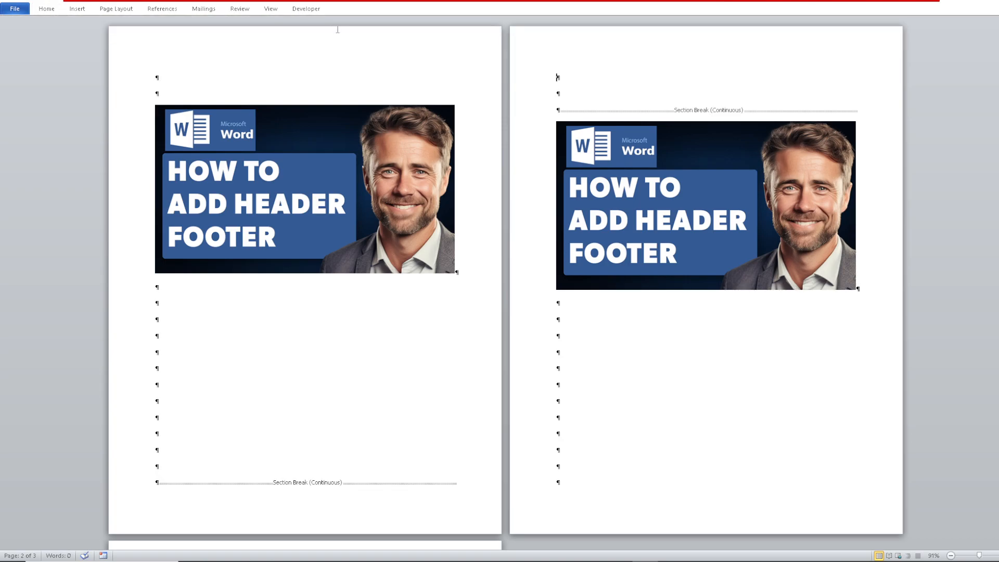
pyautogui.click(54, 10)
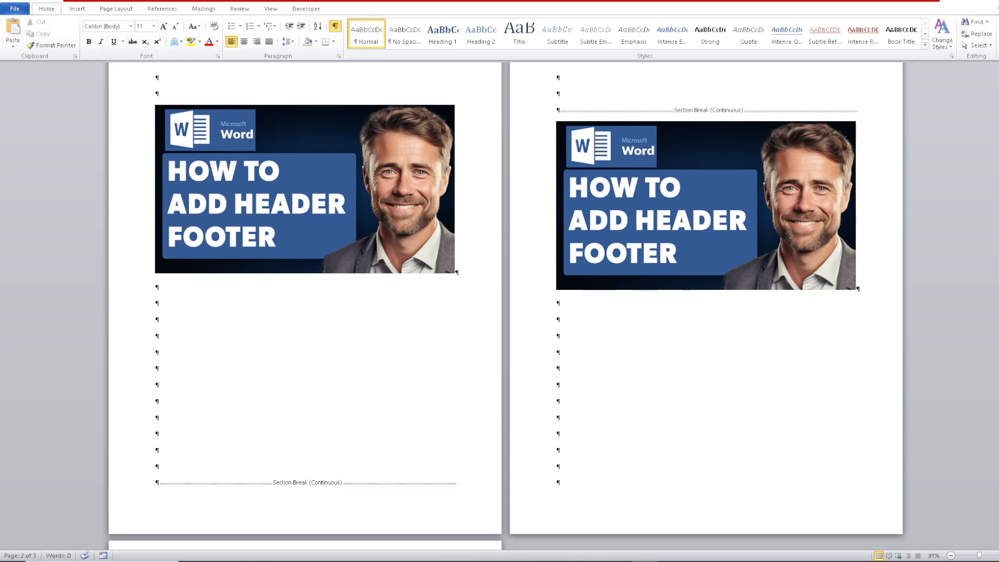
pyautogui.click(650, 172)
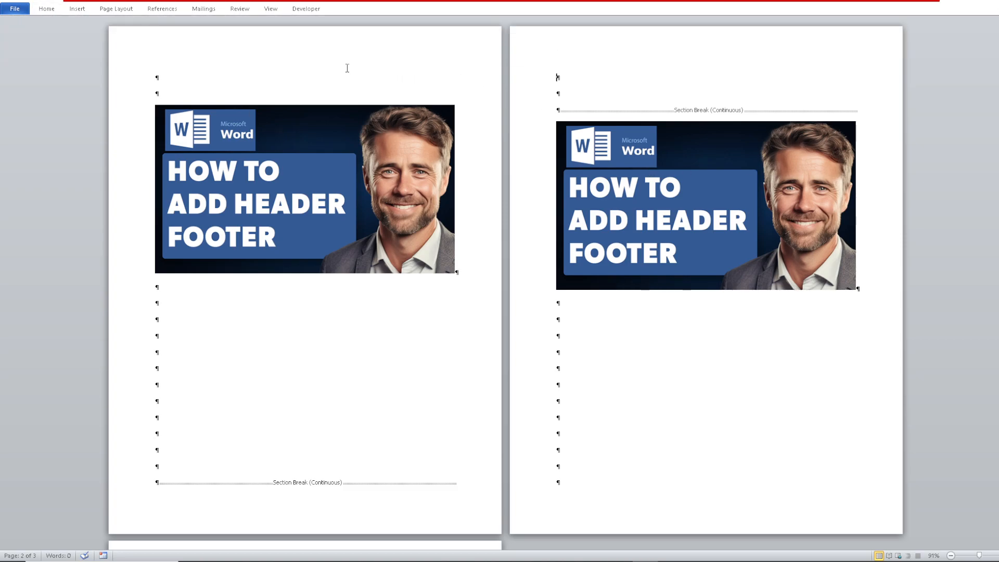
# Insert the built-in Blank header on the second page.
pyautogui.click(78, 8)
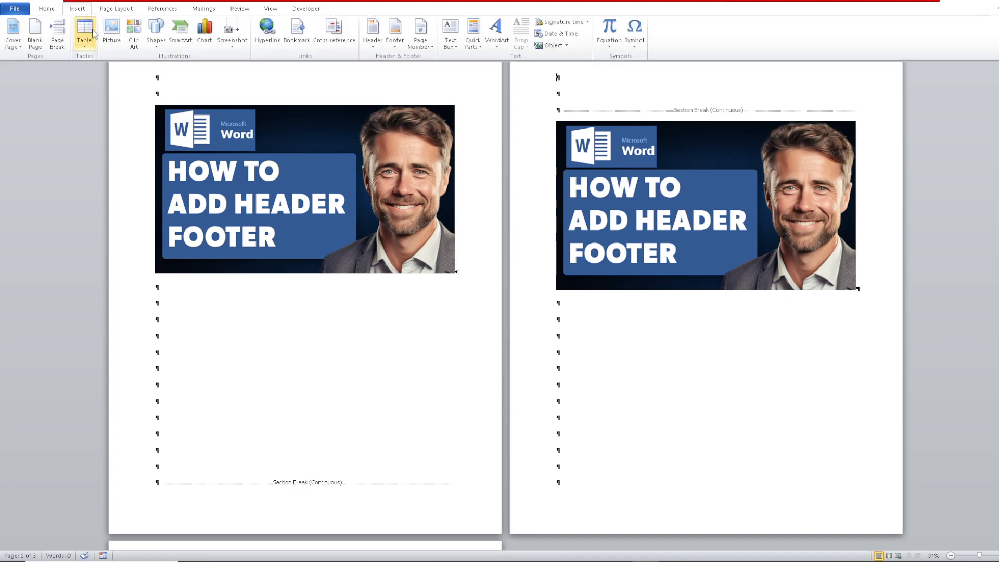
pyautogui.click(372, 32)
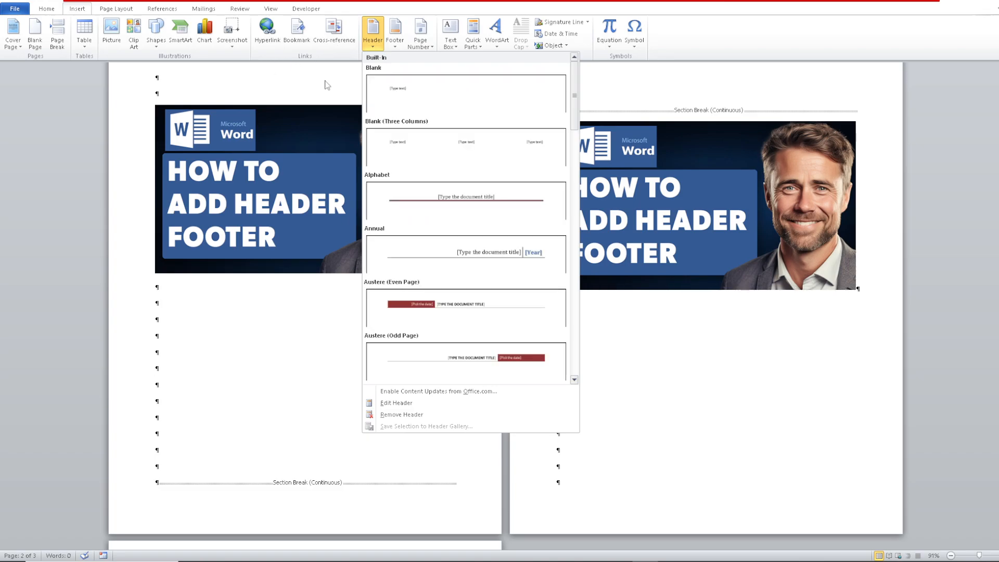
pyautogui.click(409, 98)
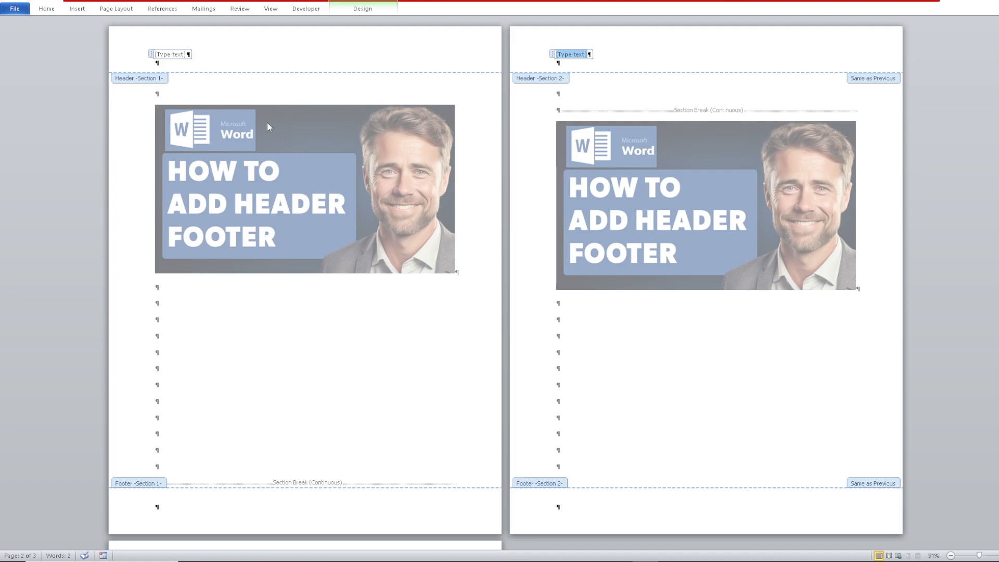
# Replace the placeholder text in the section 1 header with the first name.
pyautogui.click(166, 55)
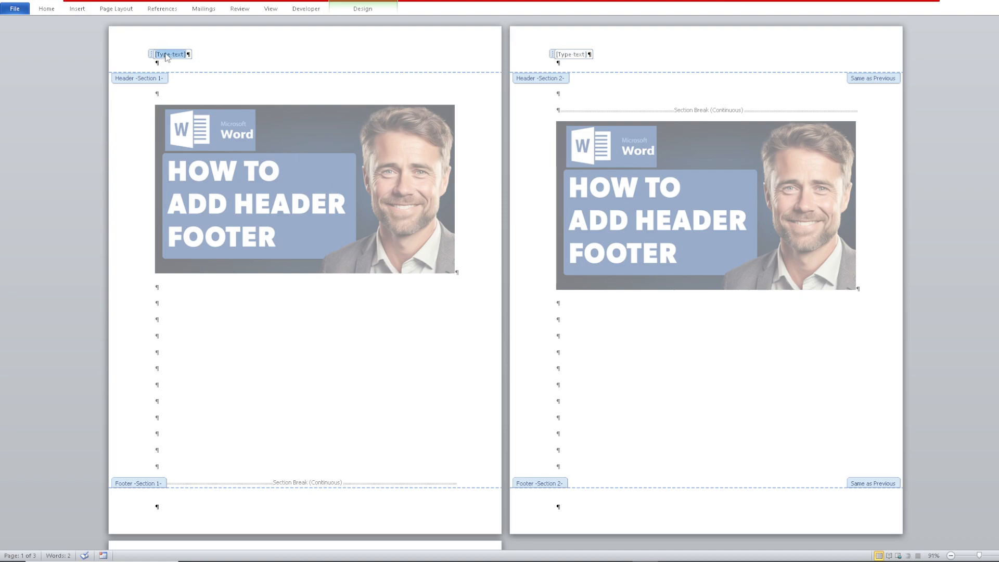
pyautogui.press('Delete')
pyautogui.press('Delete')
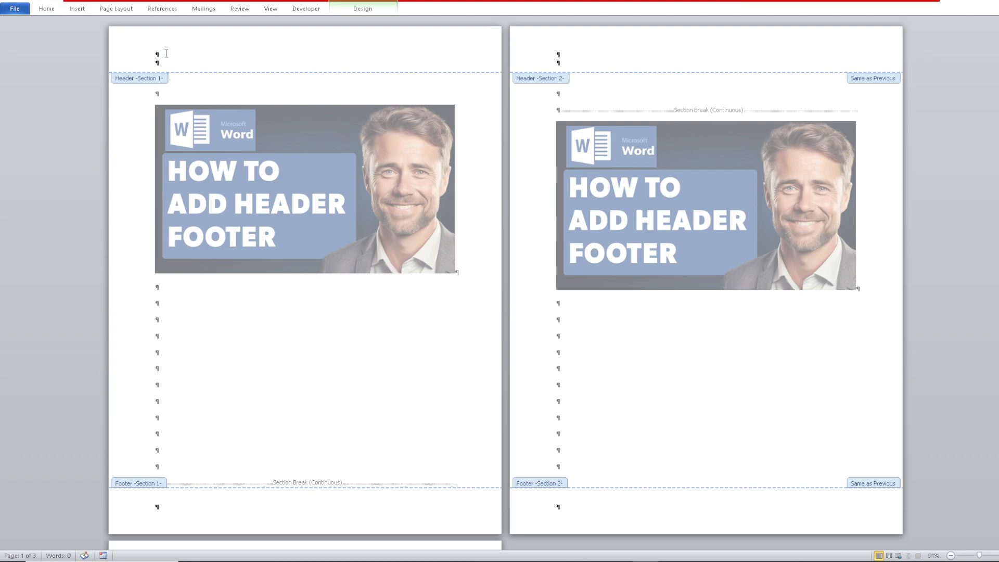
pyautogui.write('ANDY')
# Try giving the section 2 header different text, and re-enter the first name in the section 1 header.
pyautogui.doubleClick(562, 54)
pyautogui.write('GUID')
pyautogui.moveTo(170, 56); pyautogui.dragTo(156, 58)
pyautogui.write('ANDY')
pyautogui.rightClick(164, 54)
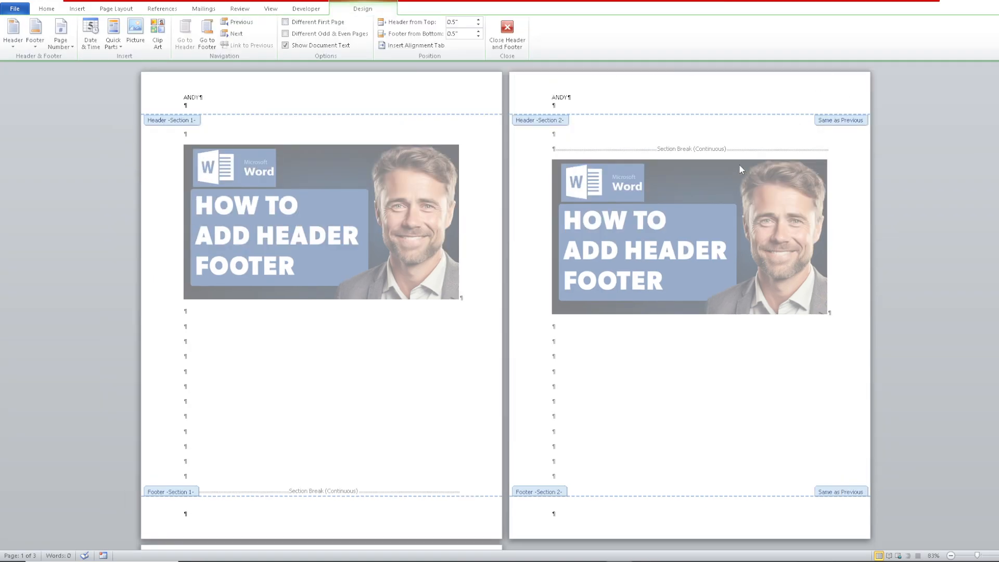
# Unlink the section 2 header from the previous section and retype the first name in the section 1 header.
pyautogui.doubleClick(561, 97)
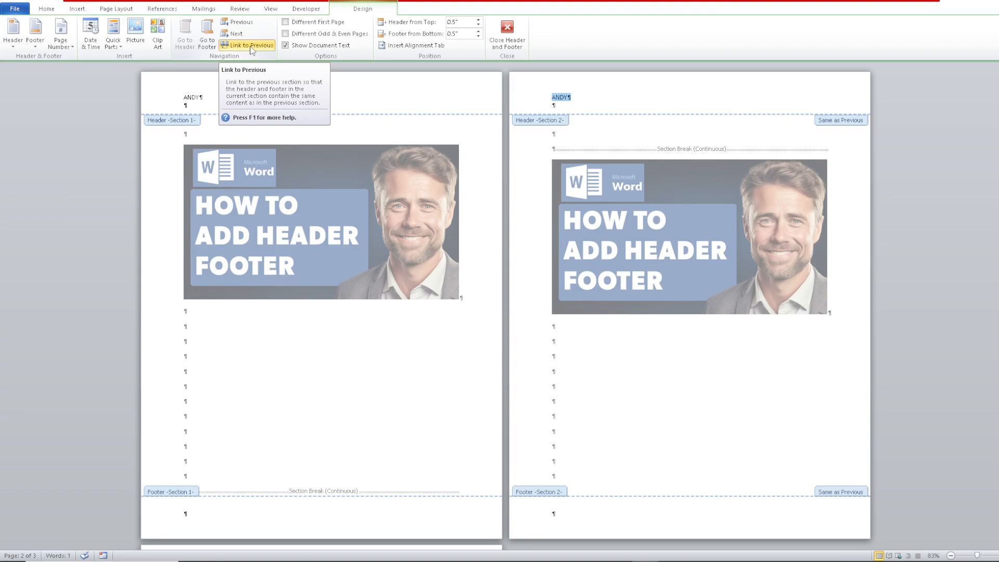
pyautogui.click(250, 45)
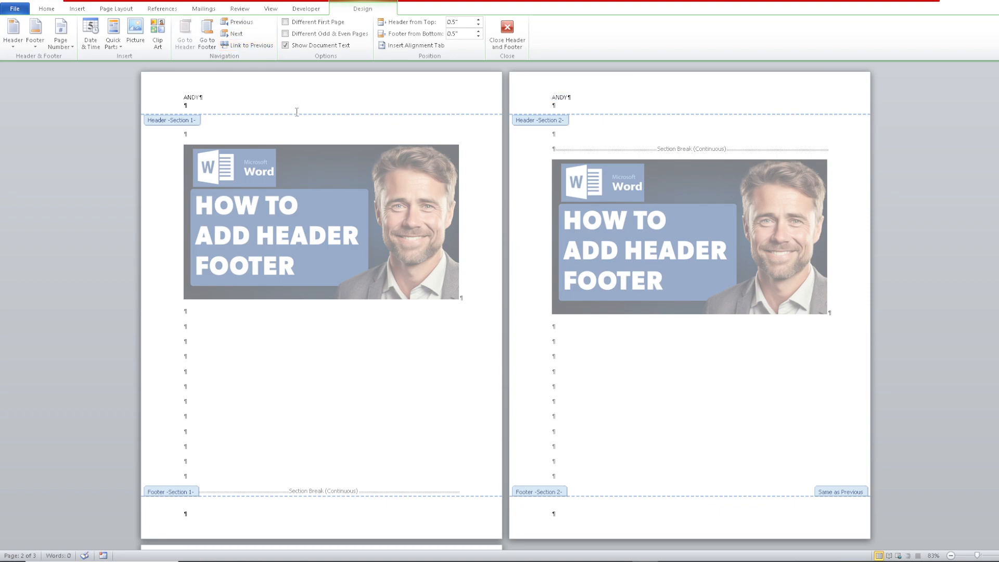
pyautogui.click(200, 98)
pyautogui.press('BackSpace')
pyautogui.press('BackSpace')
pyautogui.press('BackSpace')
pyautogui.press('BackSpace')
pyautogui.write('ANDY')
# Replace the text of the section 2 header with GUIDE.
pyautogui.click(567, 97)
pyautogui.write('===')
pyautogui.press('BackSpace')
pyautogui.press('BackSpace')
pyautogui.press('BackSpace')
pyautogui.press('BackSpace')
pyautogui.press('BackSpace')
pyautogui.press('BackSpace')
pyautogui.press('BackSpace')
pyautogui.write('GUIDE')
pyautogui.rightClick(545, 122)
pyautogui.moveTo(567, 253)
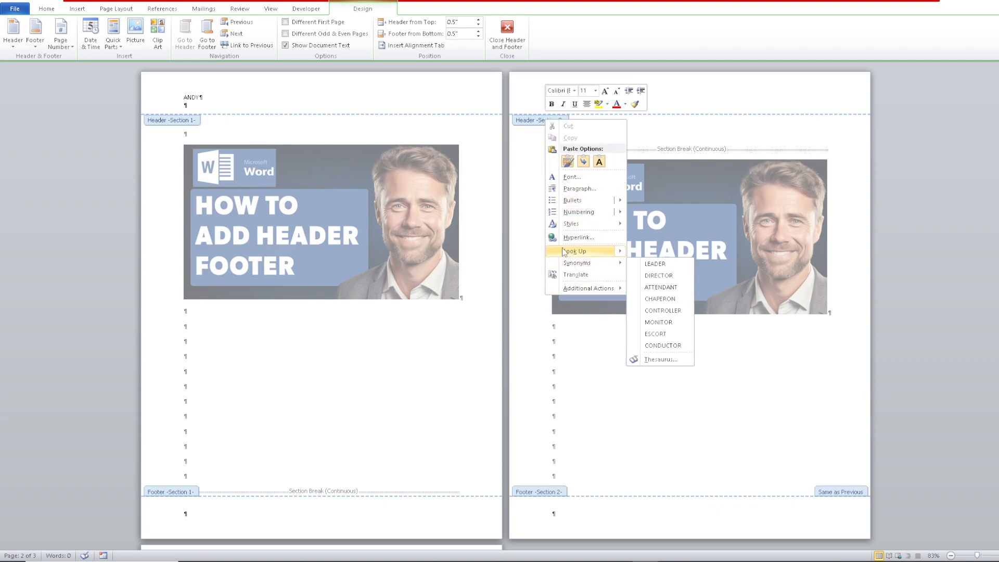
pyautogui.click(392, 95)
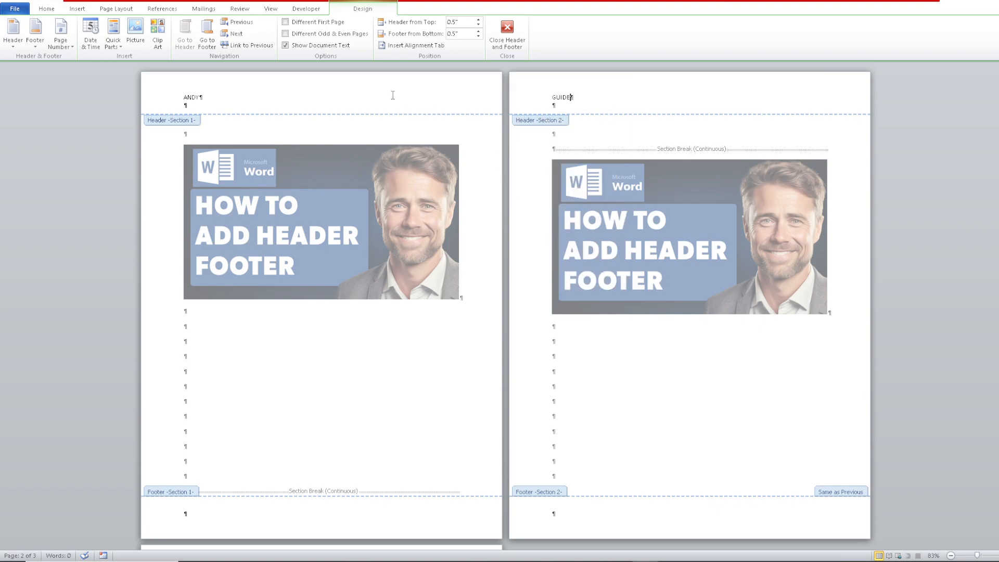